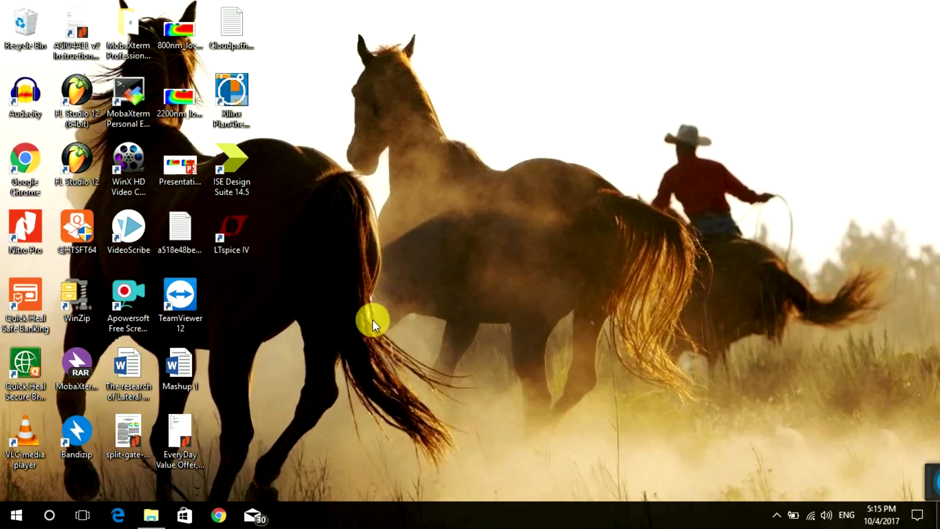
Step: Open the electric folder on Local Disk (C:) and look over the electric-9.05 and Fields files
click(152, 515)
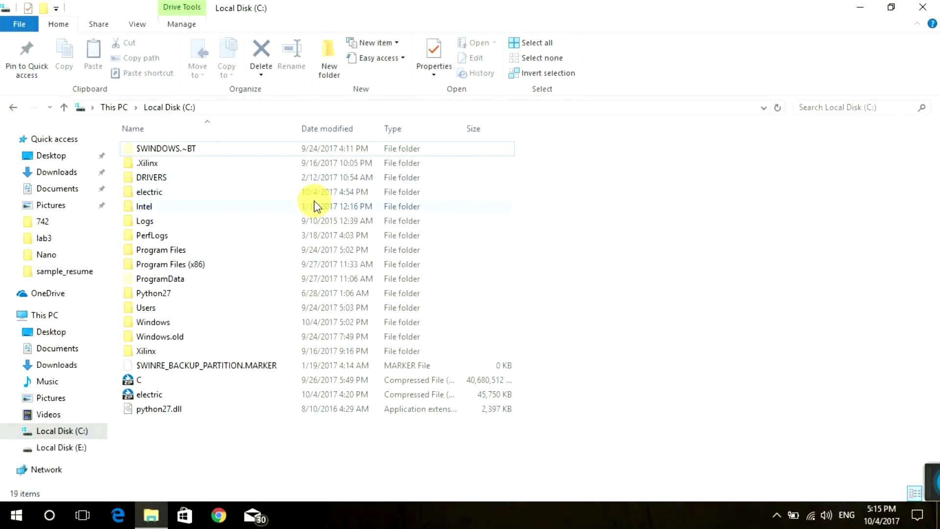
click(307, 194)
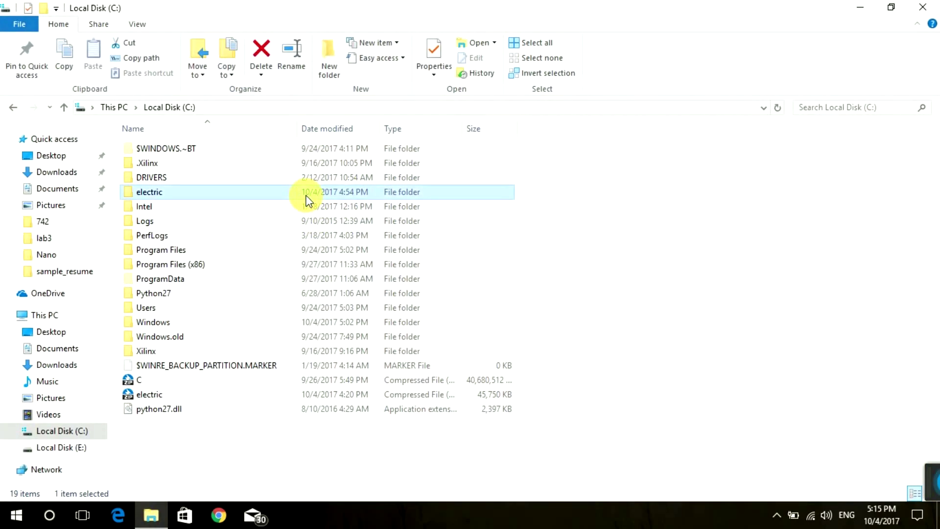
double_click(307, 198)
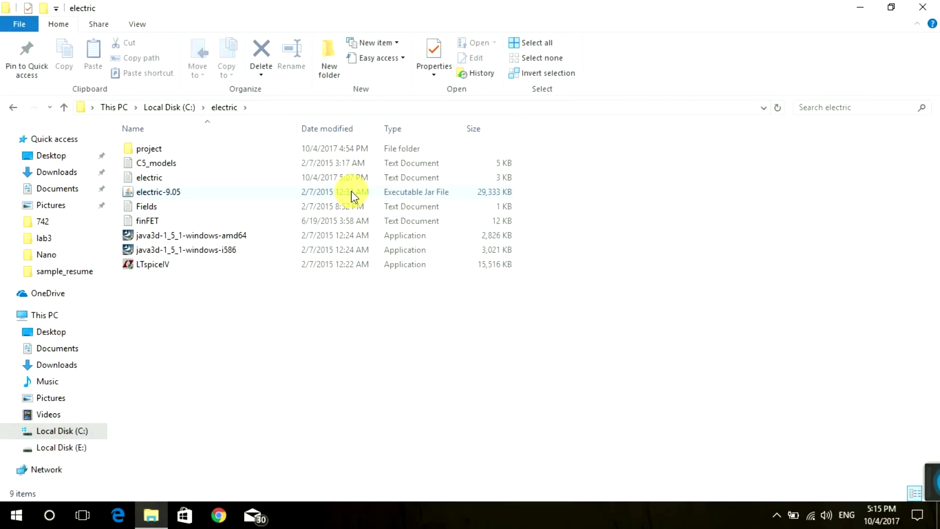
click(352, 195)
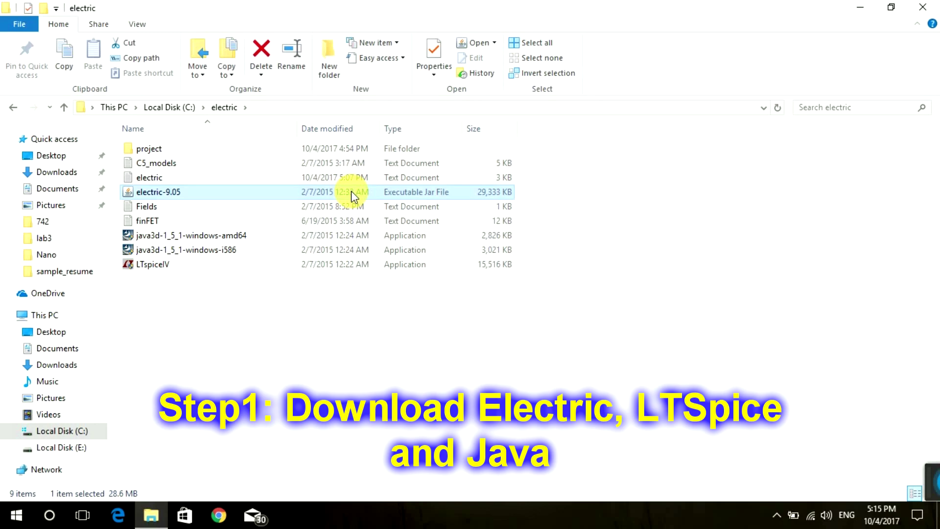
click(281, 207)
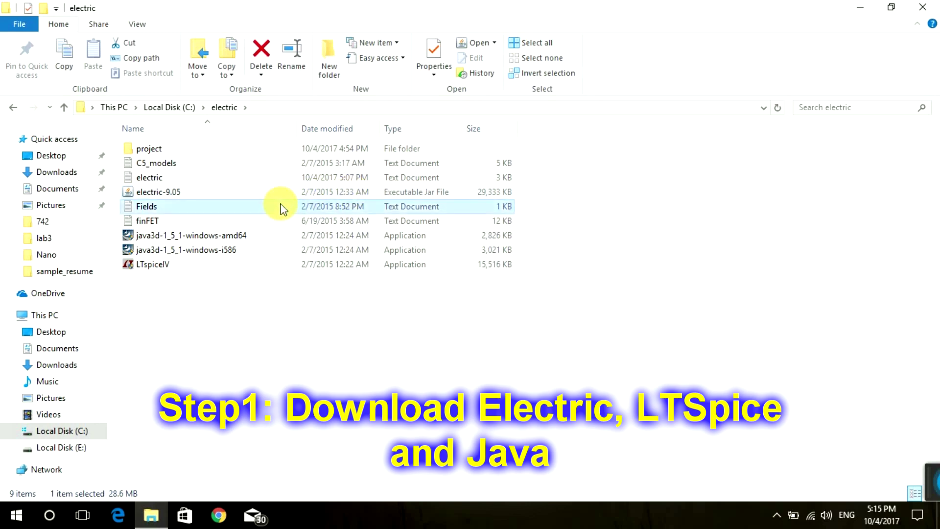
click(182, 192)
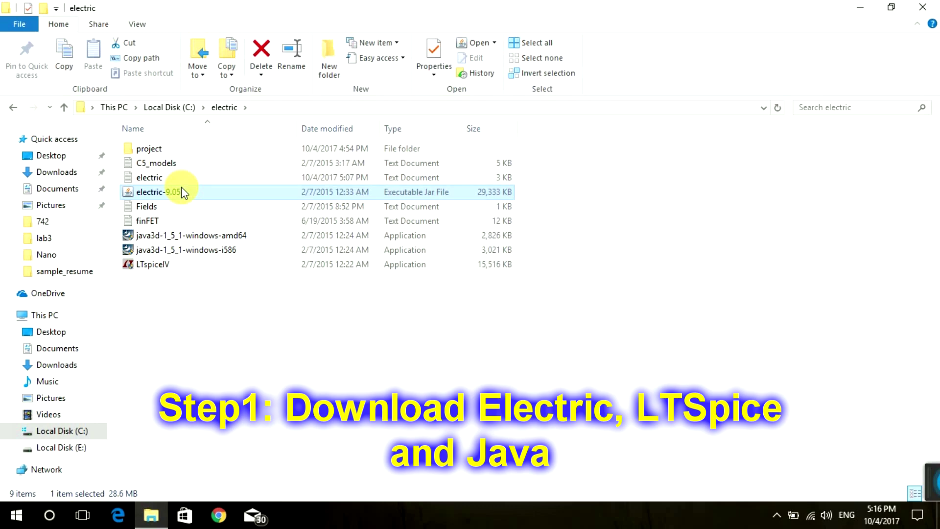
Step: Point out the finFET document, the Java 3D and LTspiceIV installers, and electric-9.05
click(320, 222)
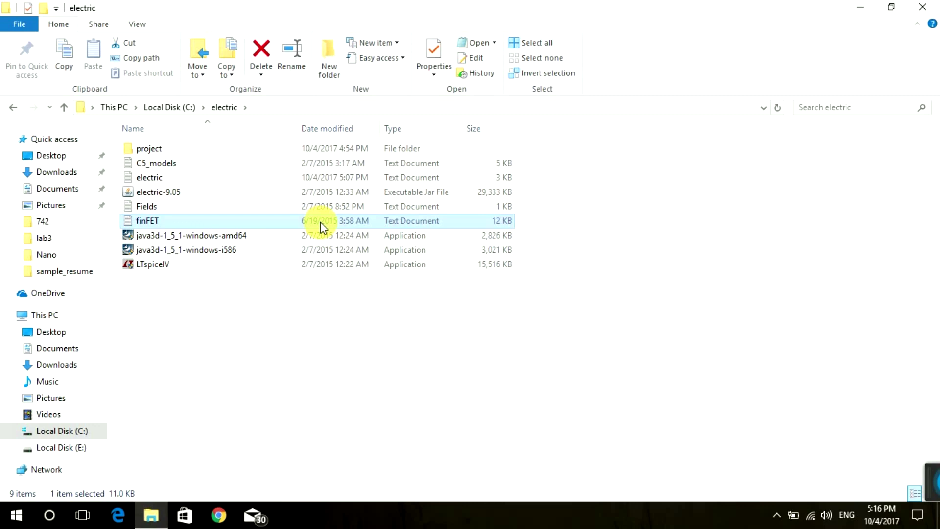
click(291, 237)
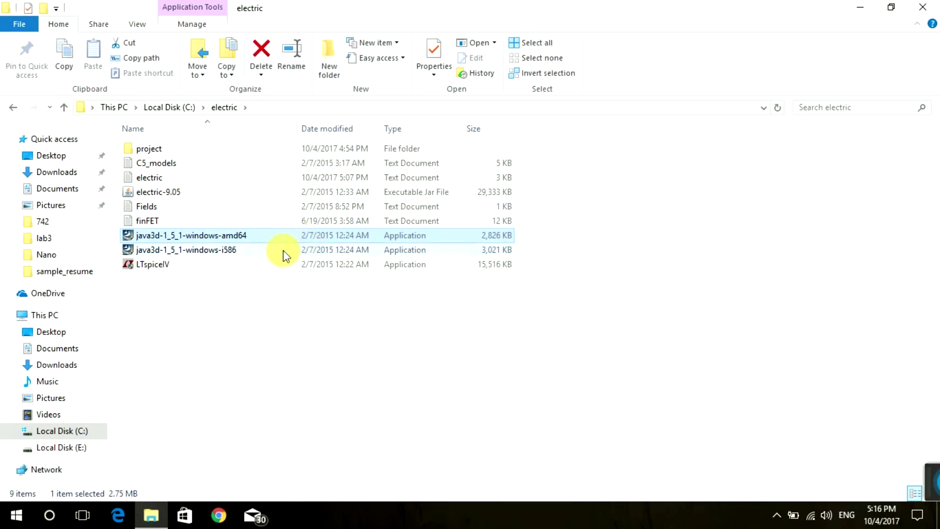
click(246, 265)
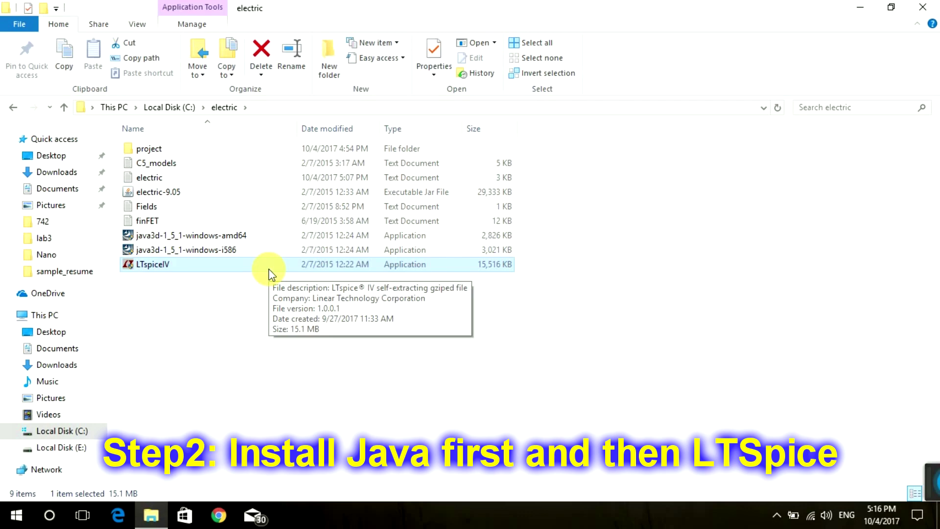
click(280, 195)
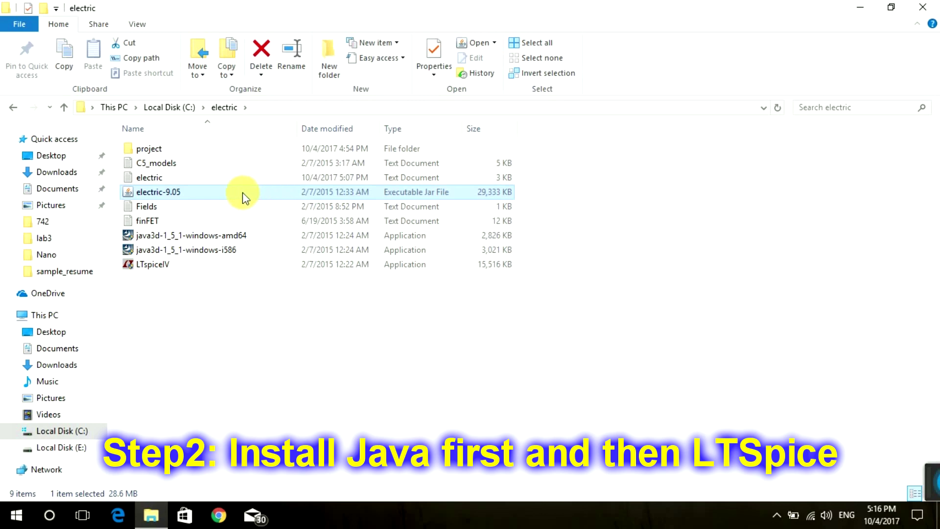
click(204, 263)
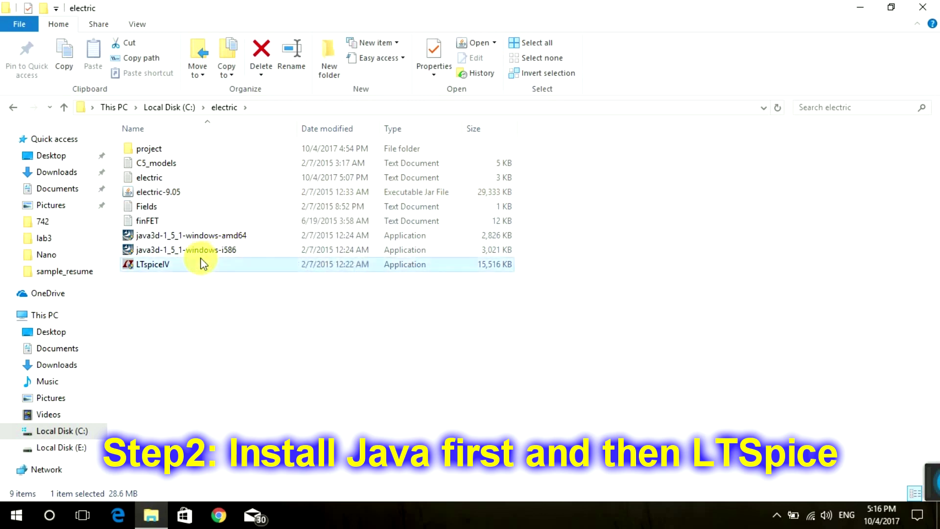
click(233, 250)
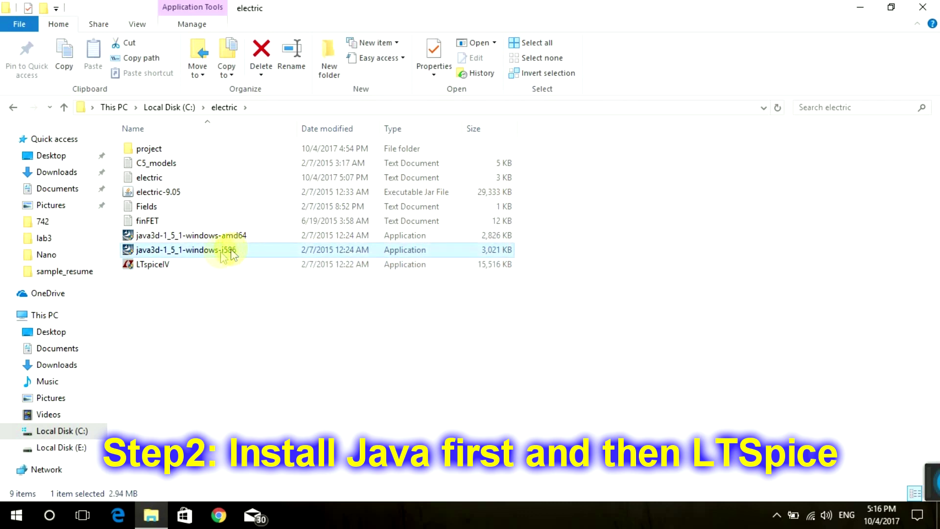
Step: Launch the LTspiceIV installer, then start the electric-9.05 application
double_click(183, 267)
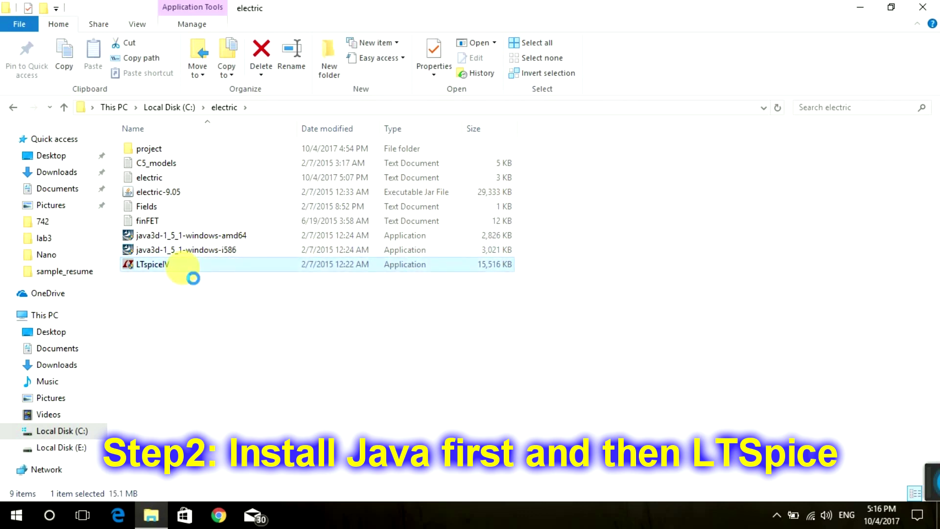
right_click(193, 272)
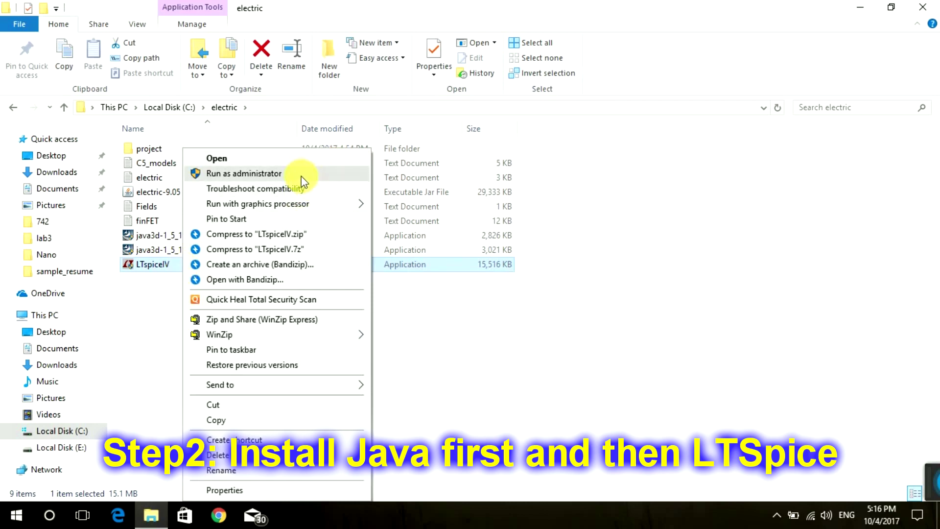
click(513, 345)
double_click(212, 193)
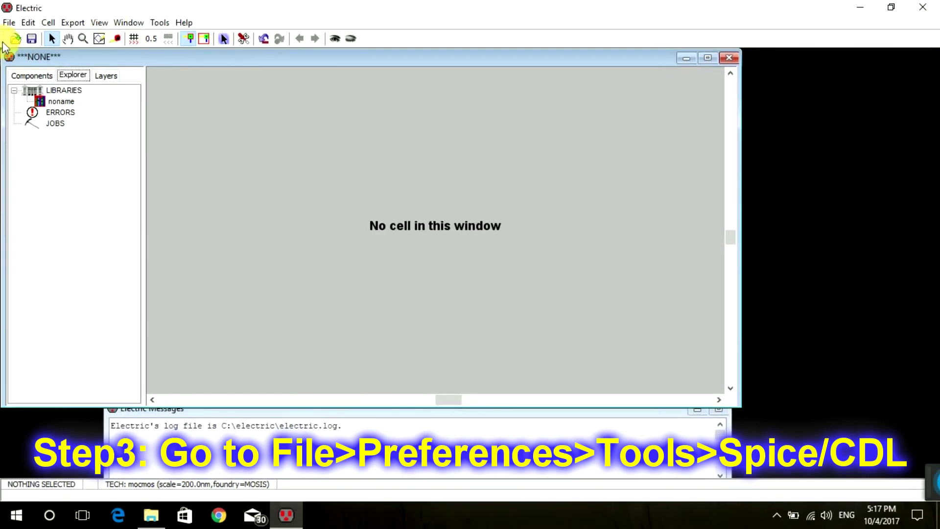
Step: Open Electric's File menu
click(10, 22)
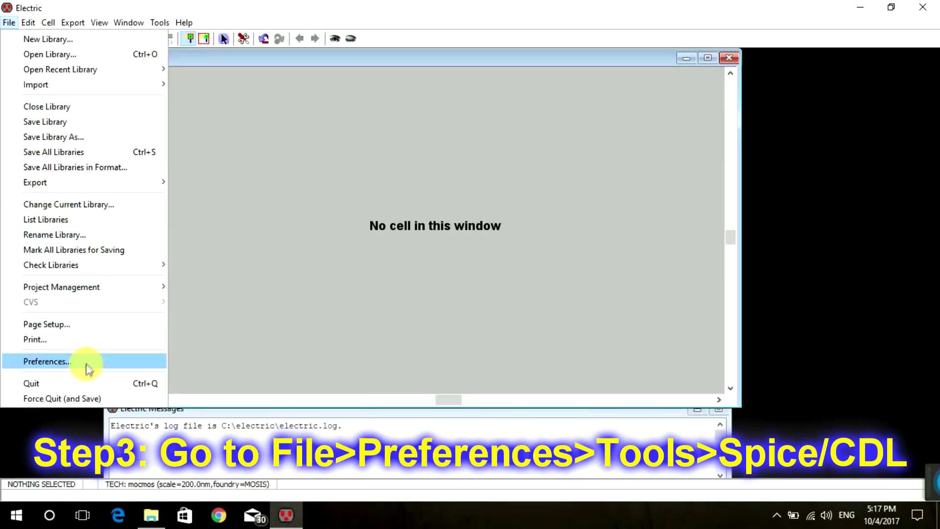
Step: Open Preferences, collapse General and show the Tools > Spice/CDL settings
click(84, 364)
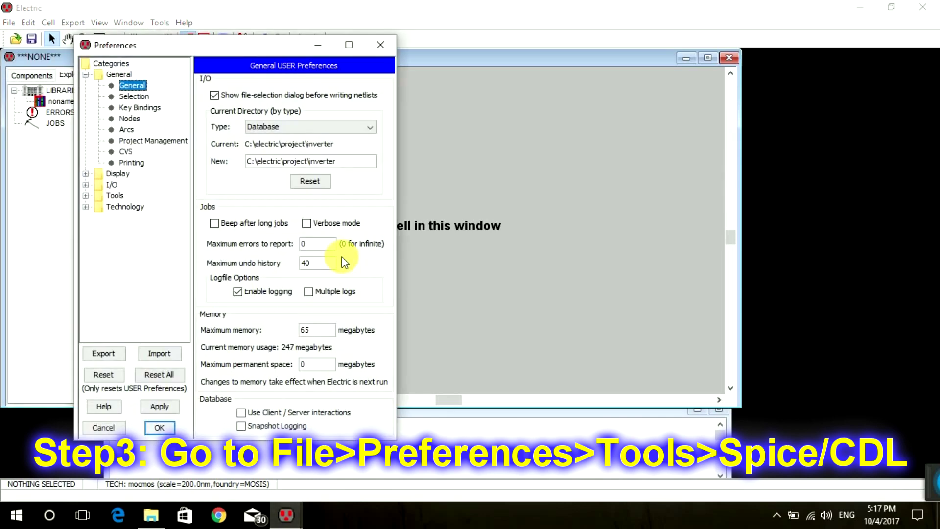
click(86, 74)
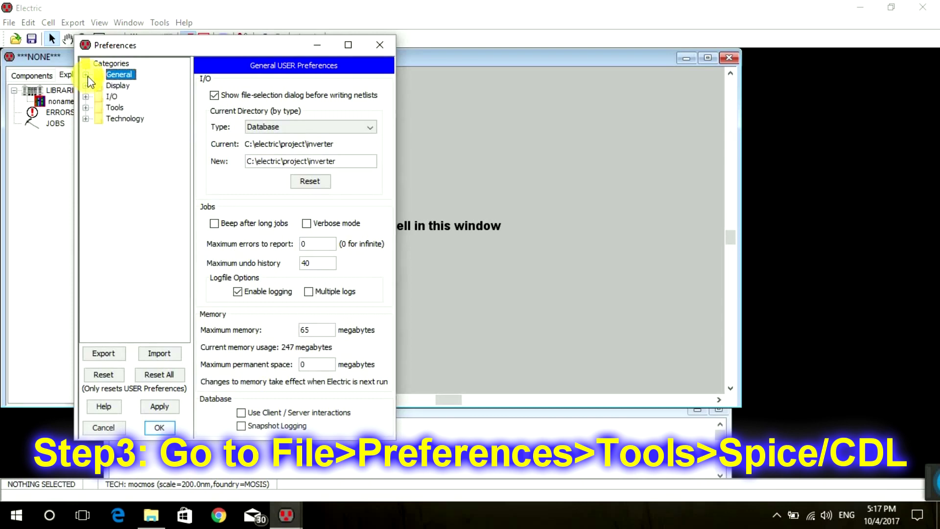
click(87, 107)
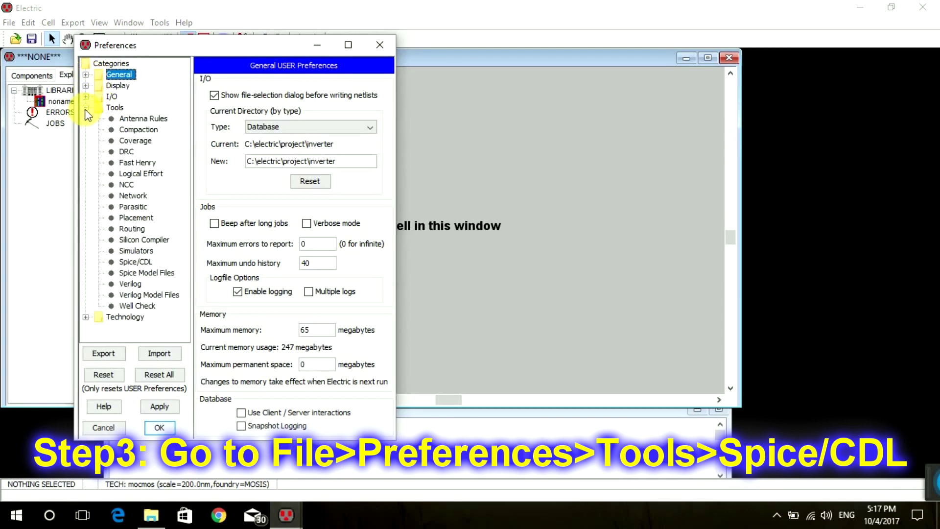
click(137, 262)
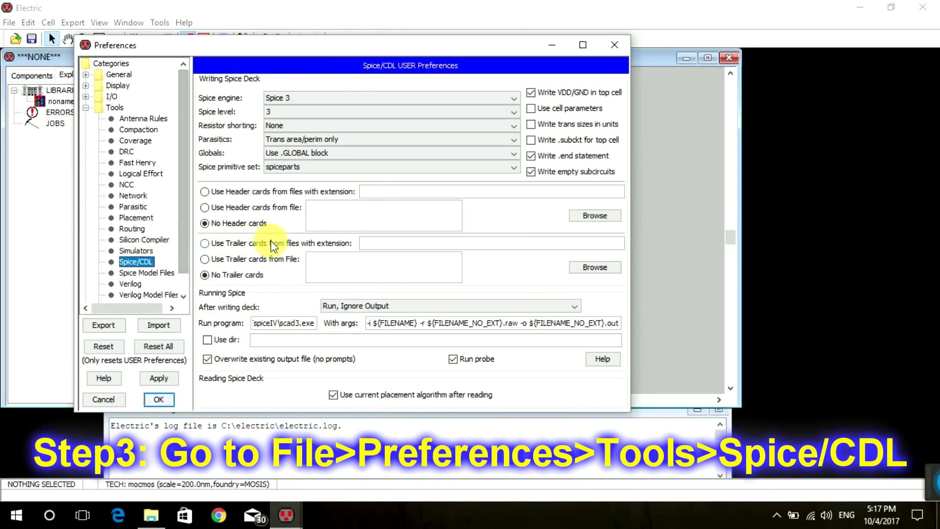
Step: Set the Spice engine to Spice 3, level 3, and 'Run, Ignore Output' after writing the deck
click(413, 97)
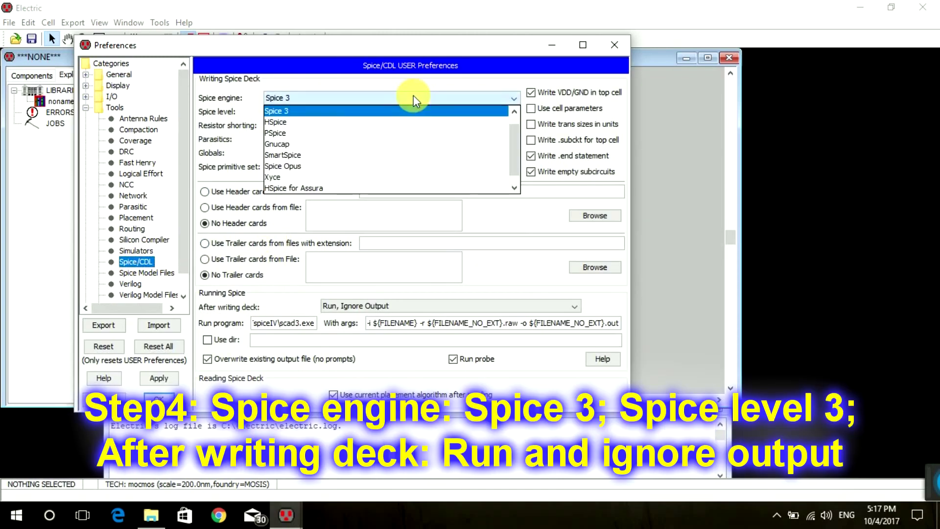
click(296, 110)
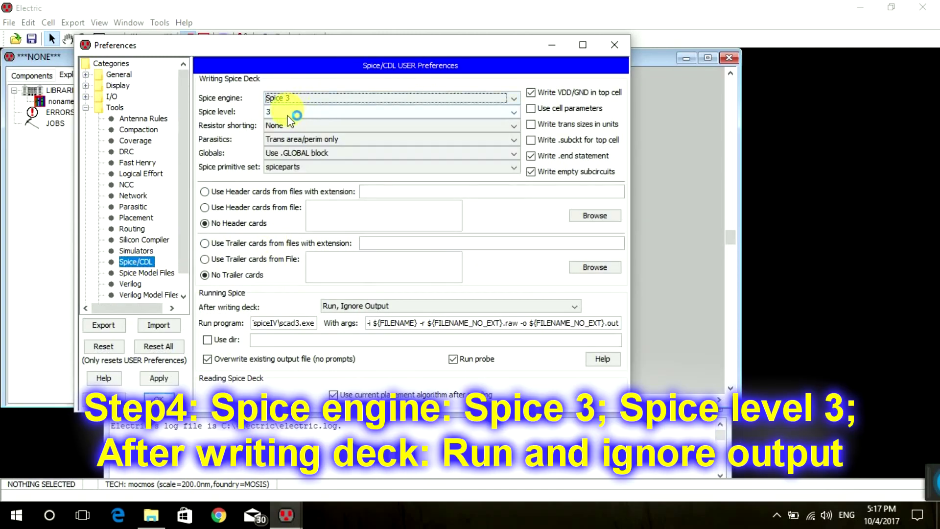
click(390, 112)
click(279, 145)
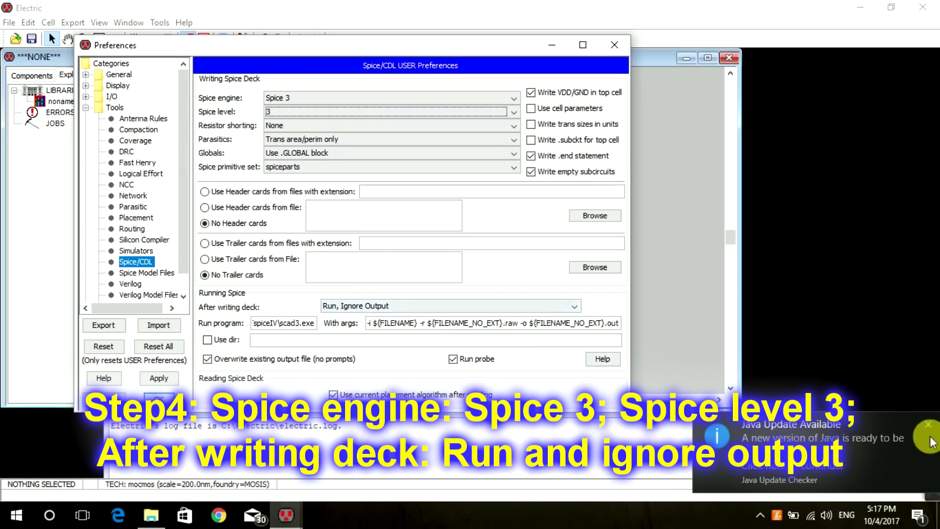
click(929, 426)
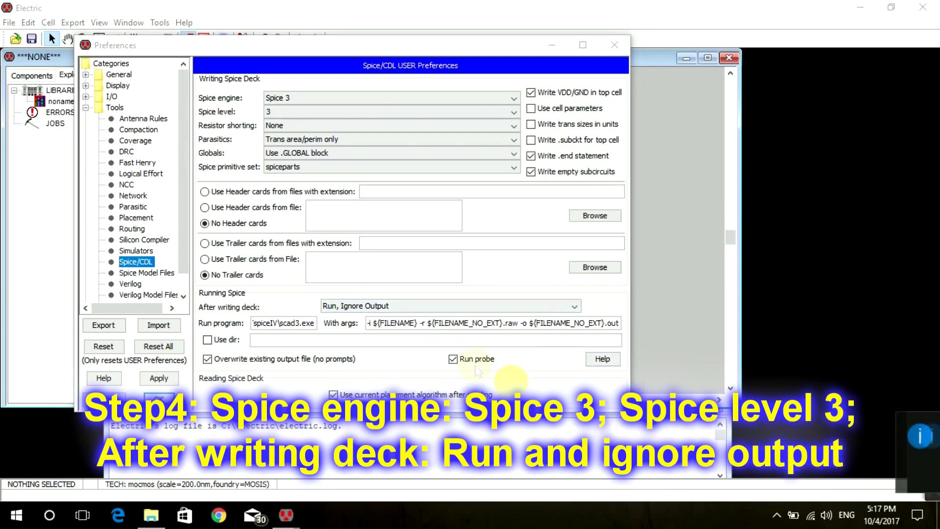
click(378, 306)
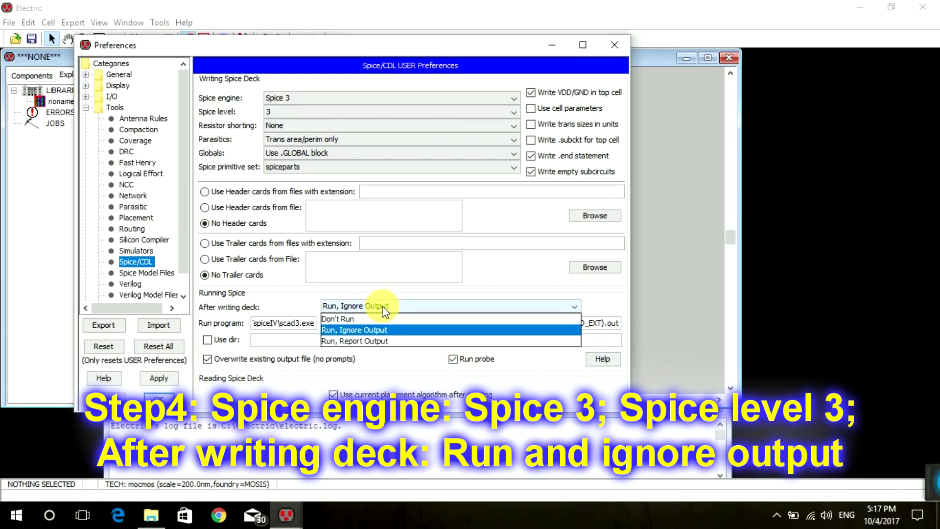
click(332, 330)
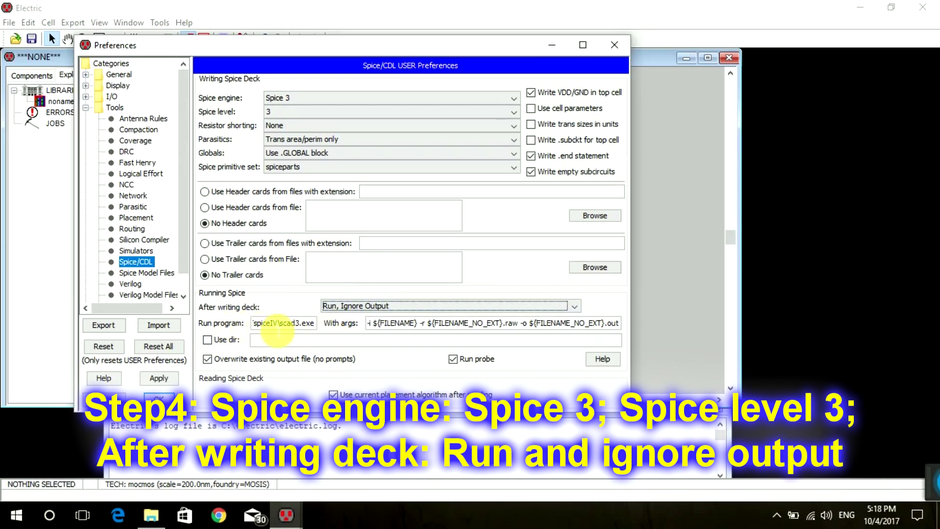
click(154, 517)
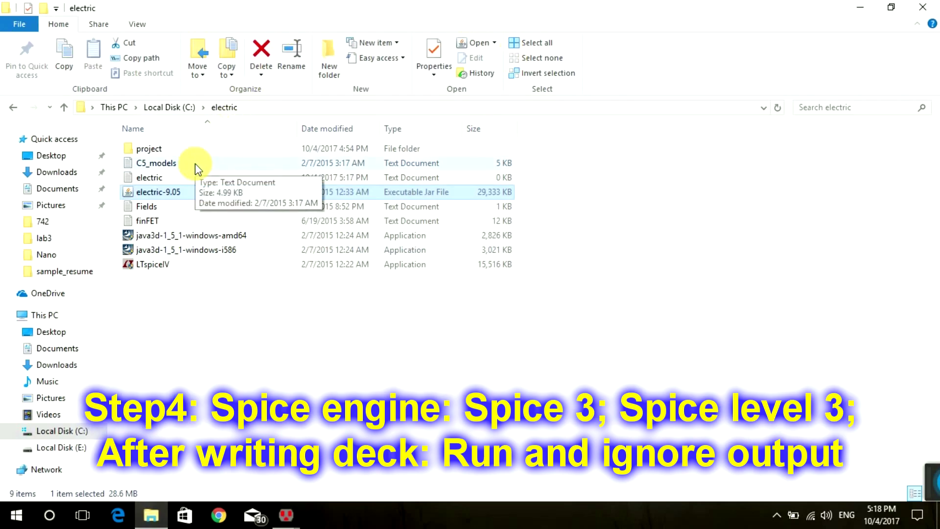
Step: Open Fields.txt in Notepad and select the C:\PROGRA~1\LTC\LTspiceIV\scad3.exe path
click(178, 209)
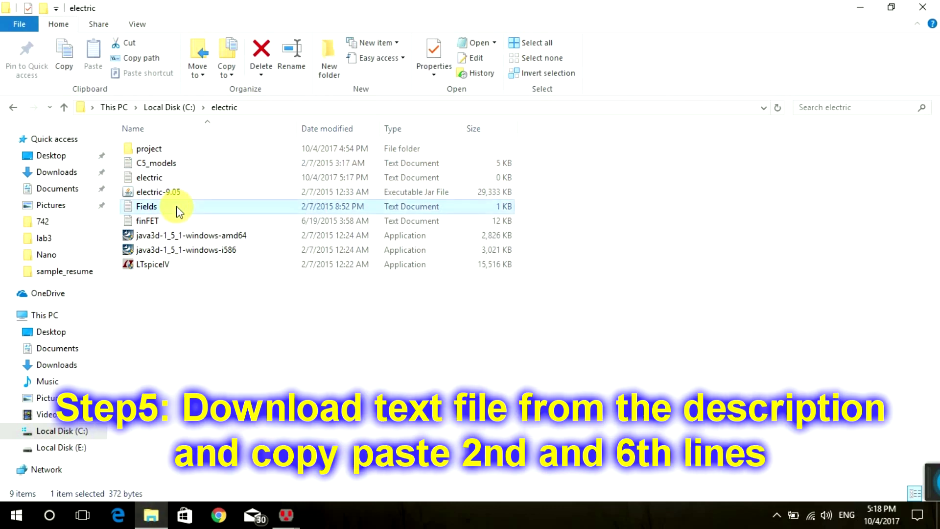
double_click(177, 211)
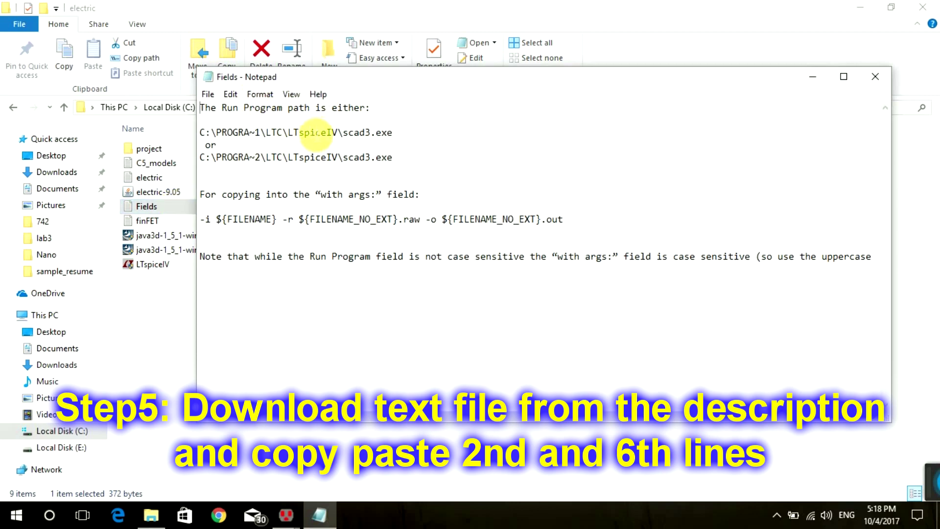
click(312, 133)
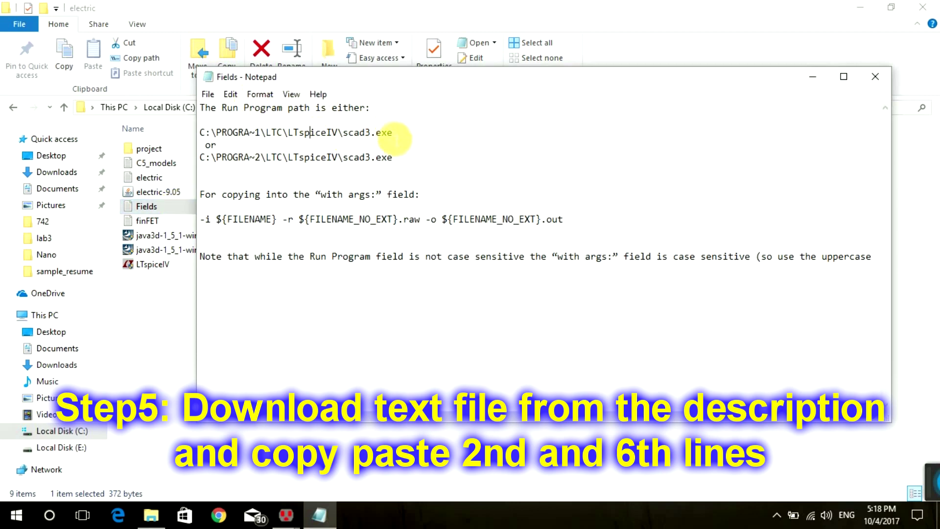
drag(394, 133, 187, 134)
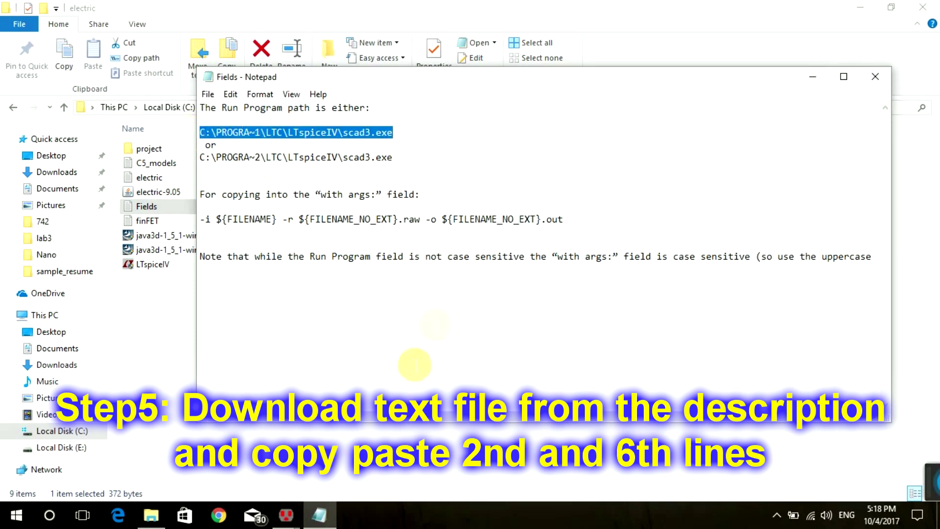
mouse_move(285, 515)
click(353, 463)
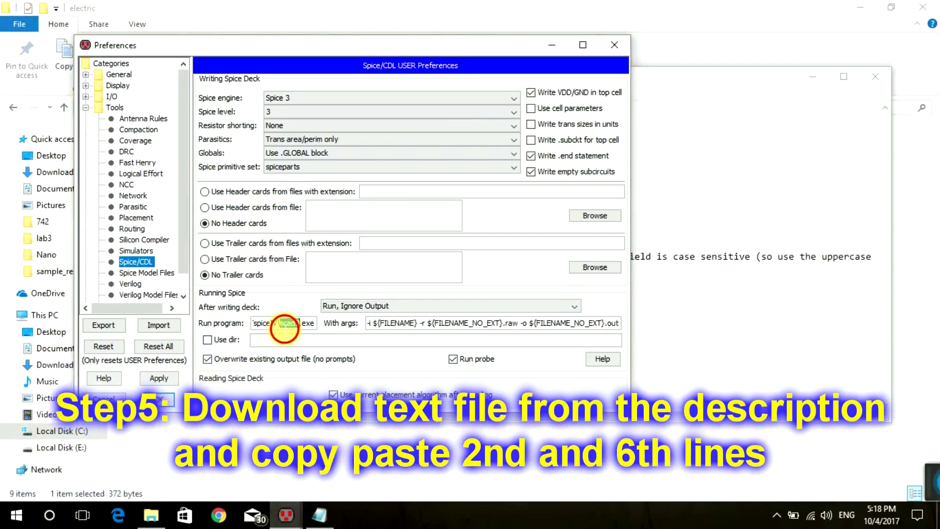
Step: Paste the LTspiceIV scad3.exe path as the run program and grab the ${FILENAME} arguments line
double_click(283, 324)
key(ctrl+v)
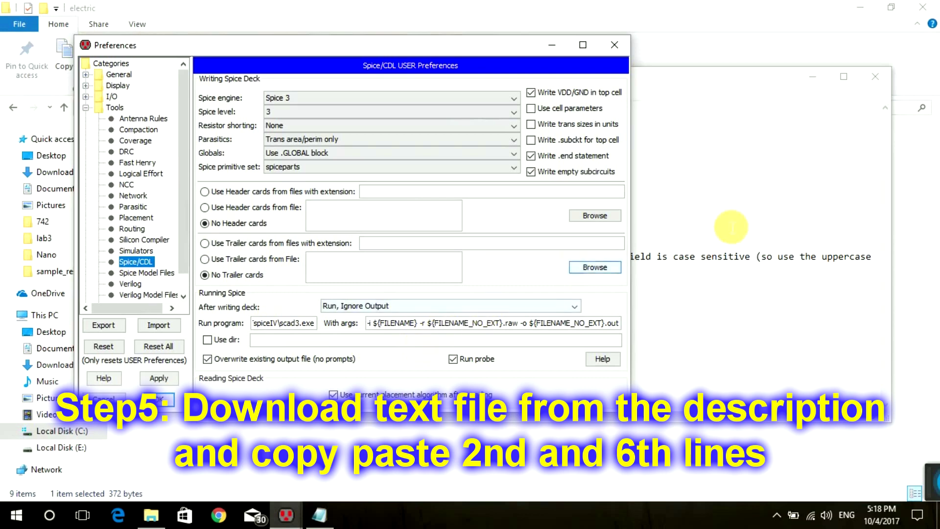
click(711, 260)
double_click(247, 220)
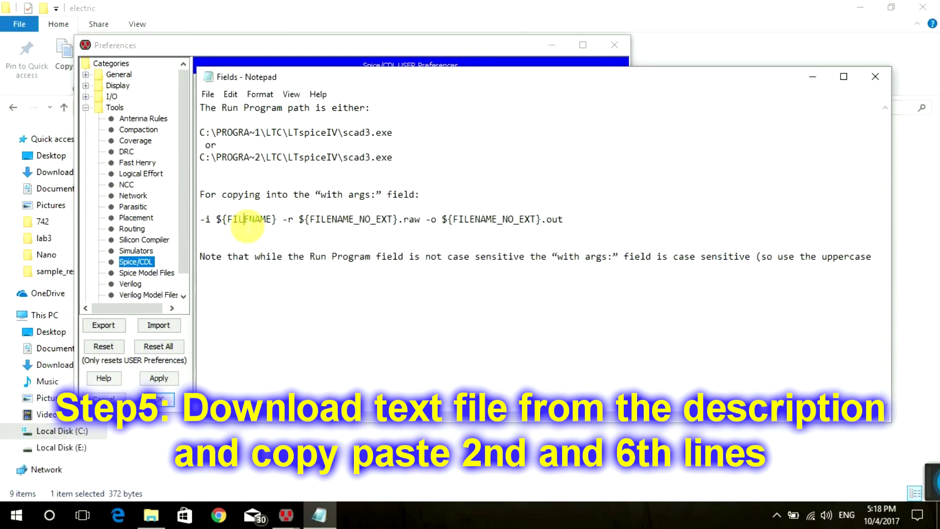
click(401, 48)
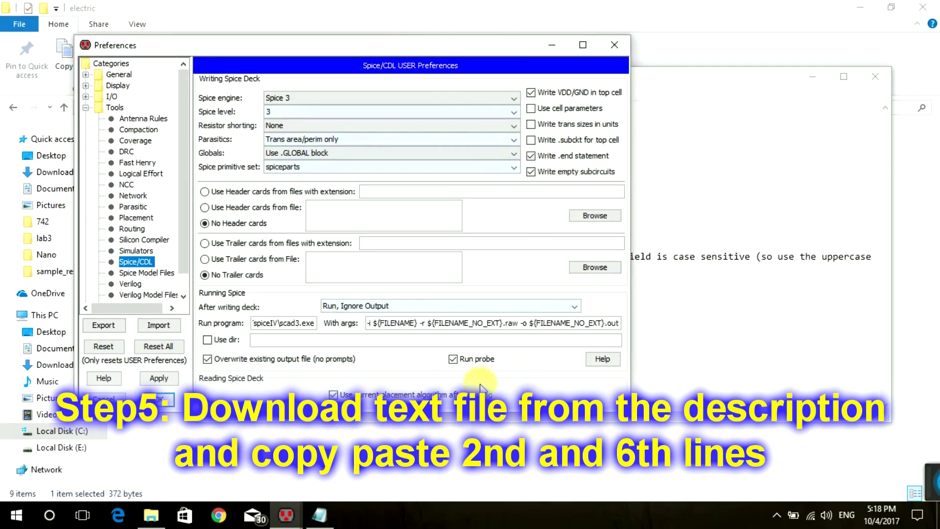
click(383, 323)
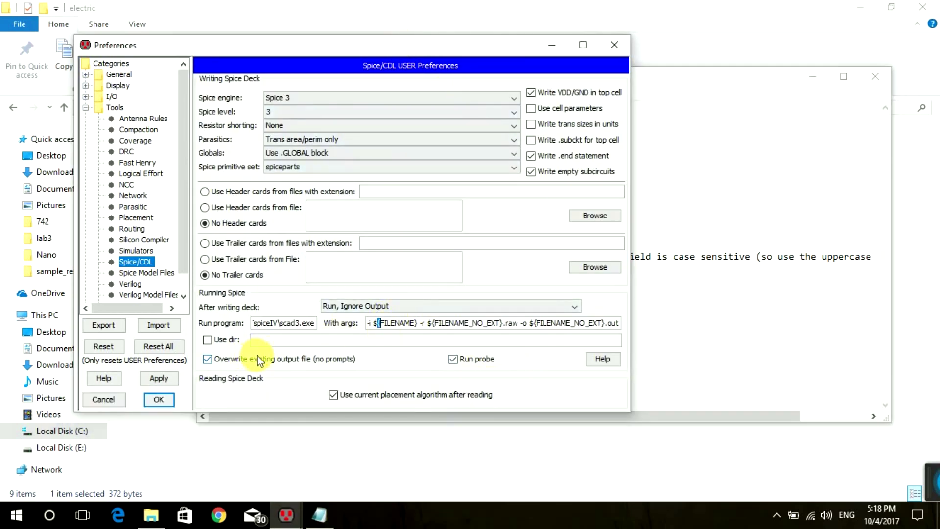
Step: Leave Overwrite existing output file and Run probe enabled, then apply and close Preferences
click(328, 359)
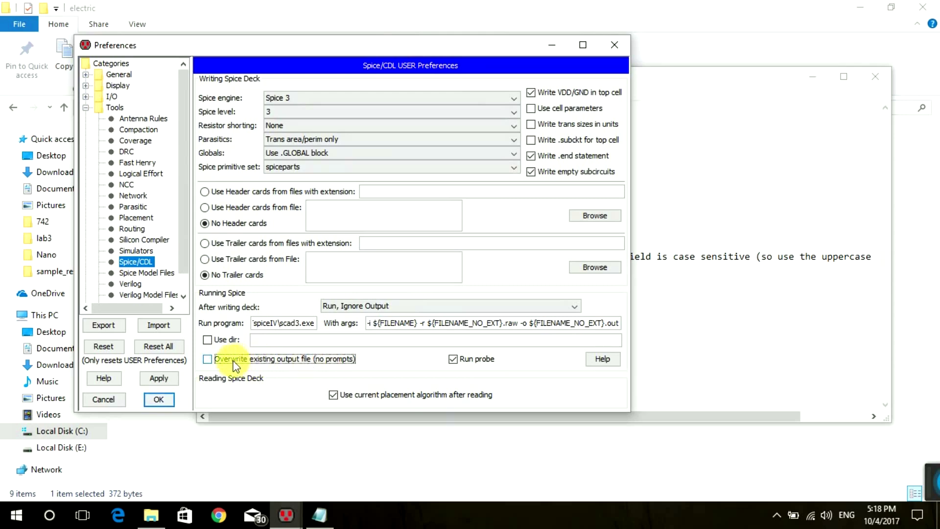
click(208, 359)
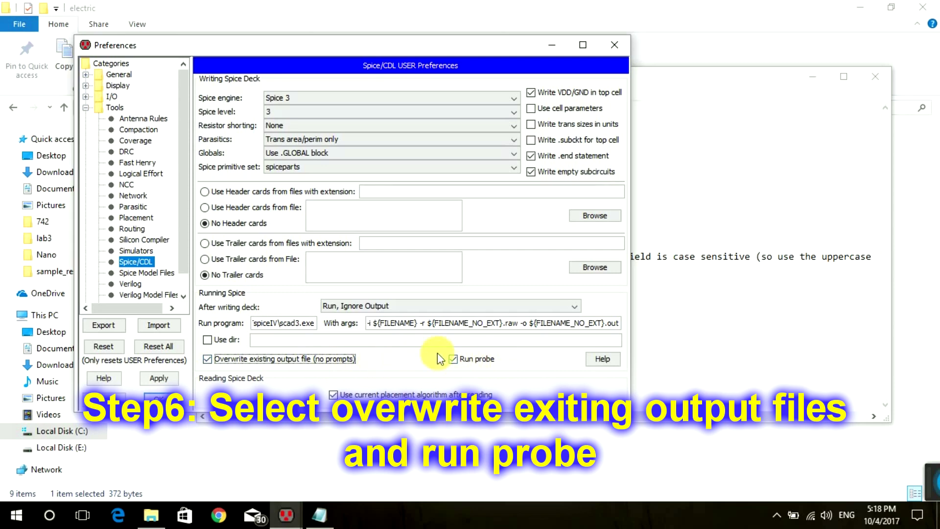
click(208, 359)
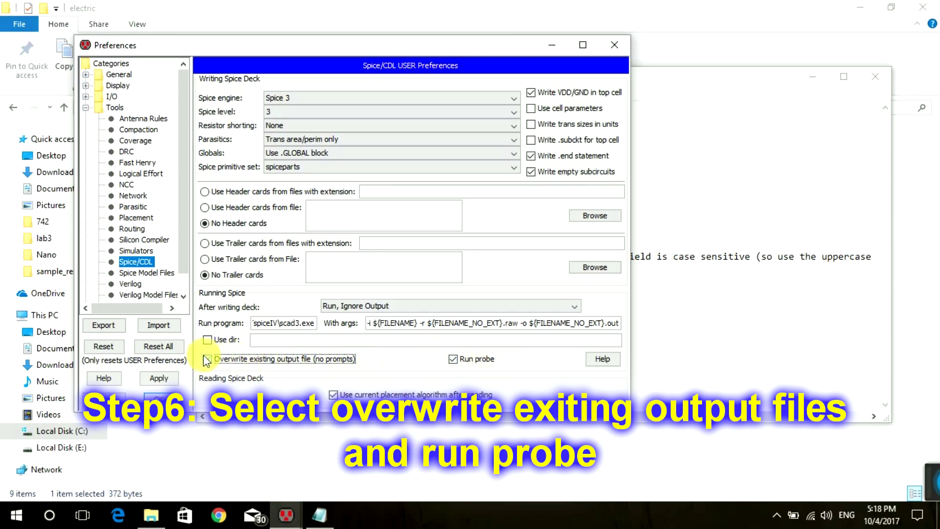
click(157, 380)
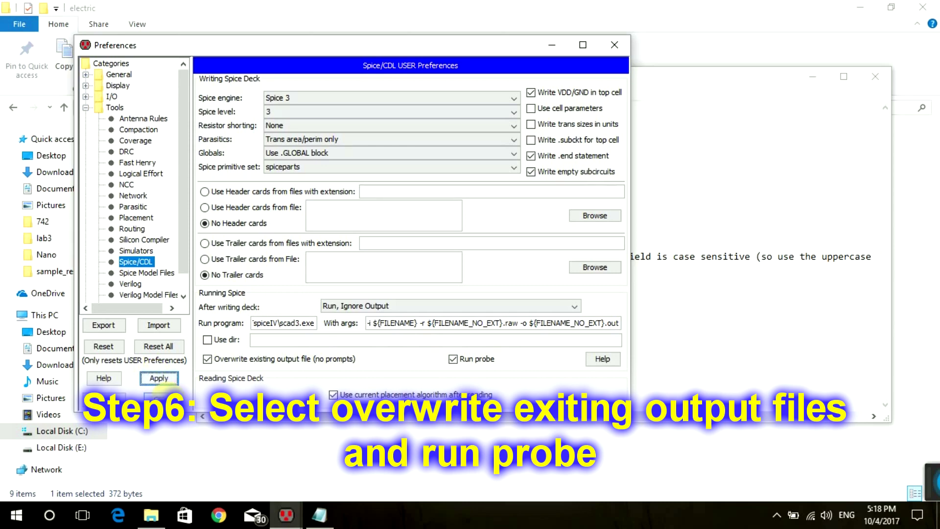
click(158, 396)
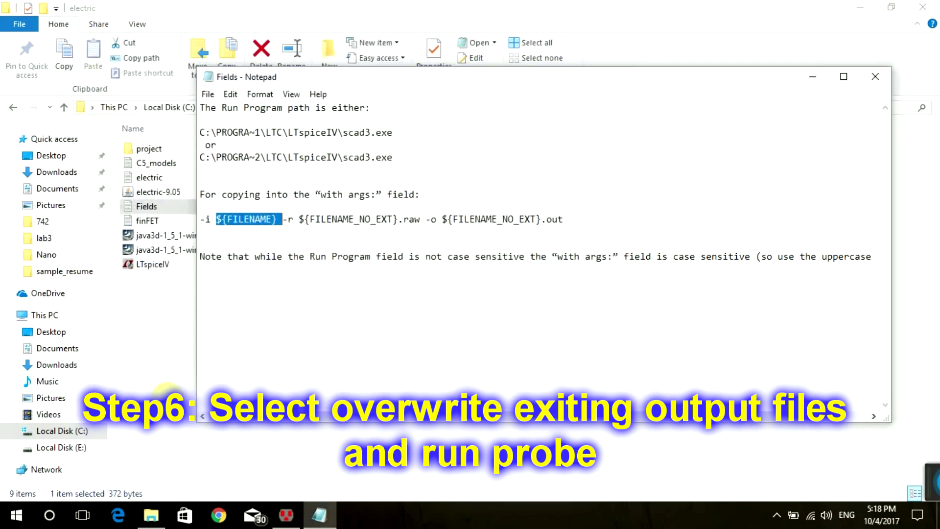
Step: Return to Electric's main window showing the empty noname library
click(286, 516)
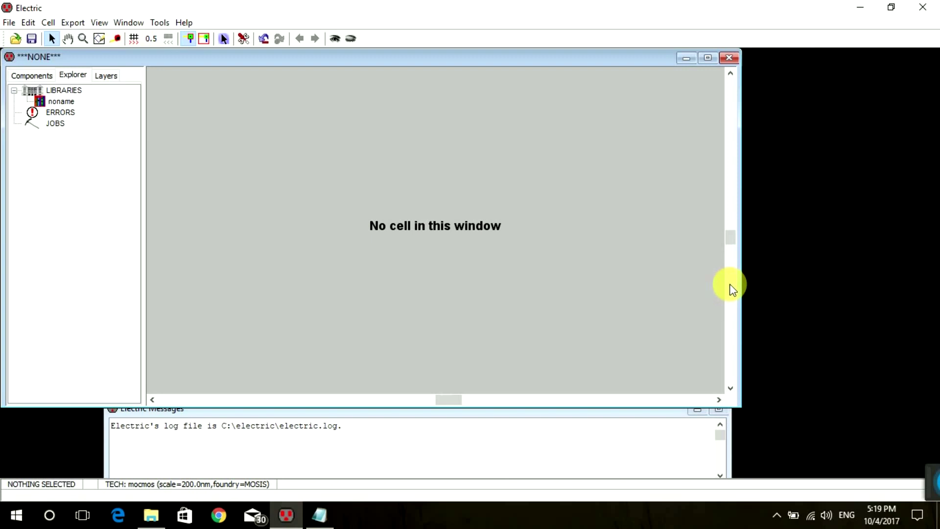
click(933, 481)
drag(665, 454, 478, 407)
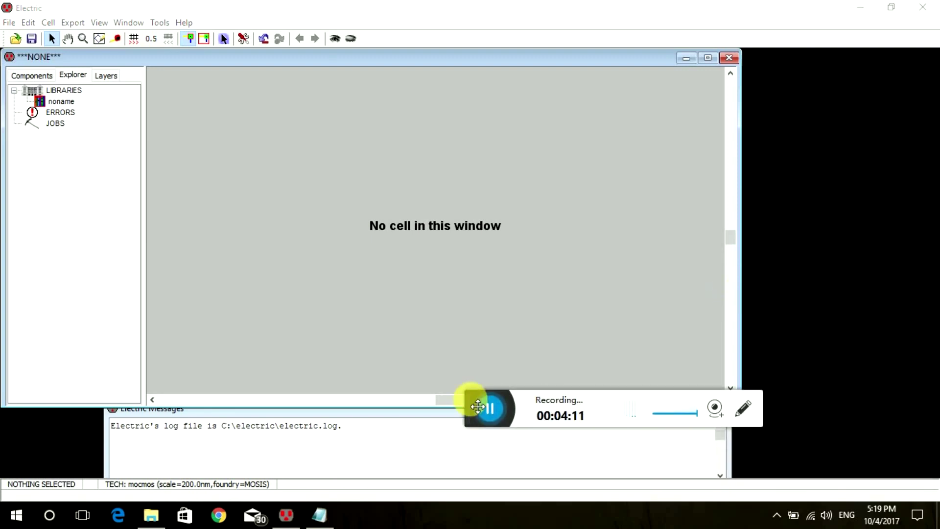